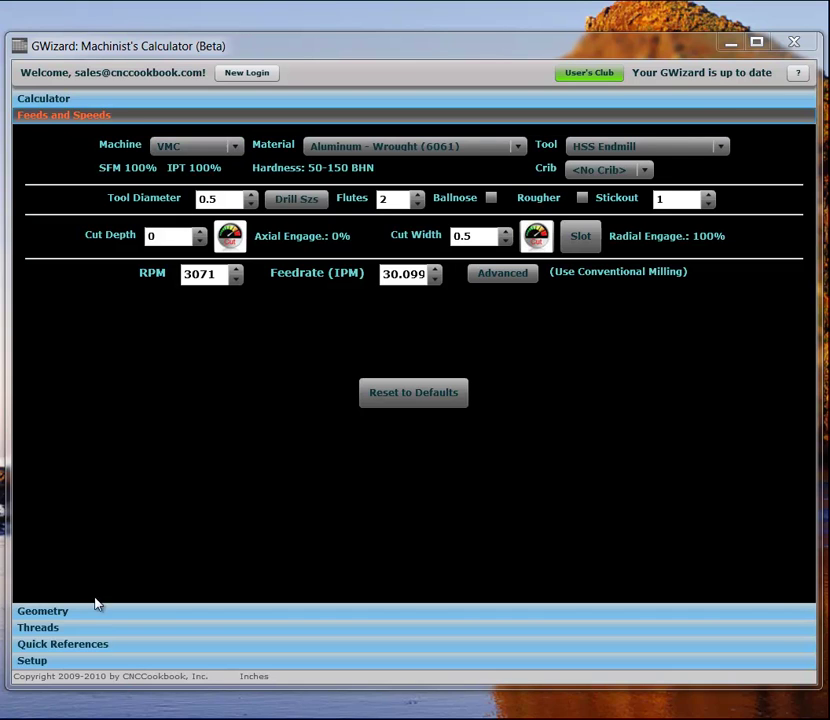
# Step: Check the machine profile setup and browse the Feeds and Speeds material list, keeping Aluminum - Wrought (6061)
pyautogui.click(124, 664)
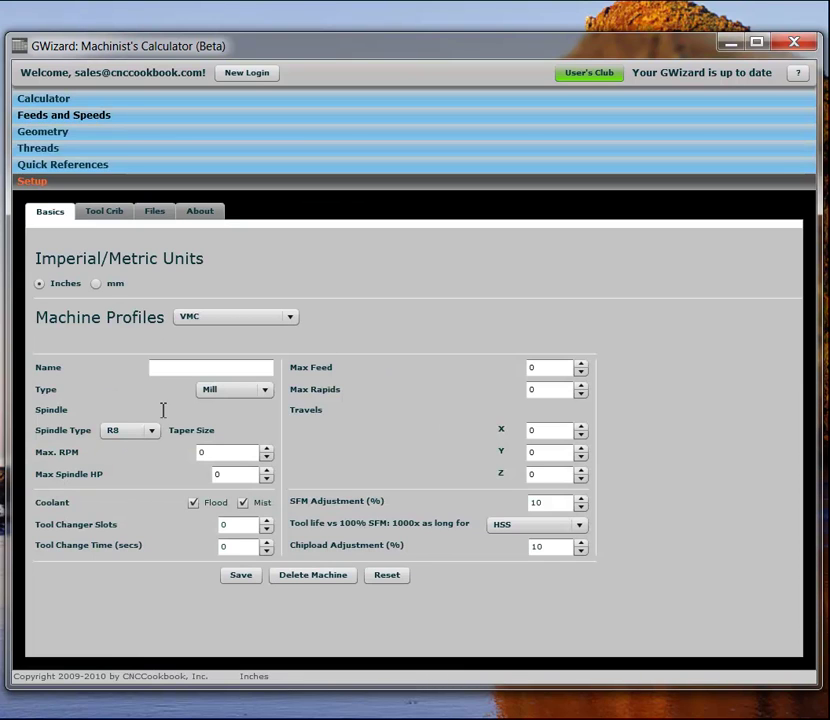
pyautogui.click(124, 118)
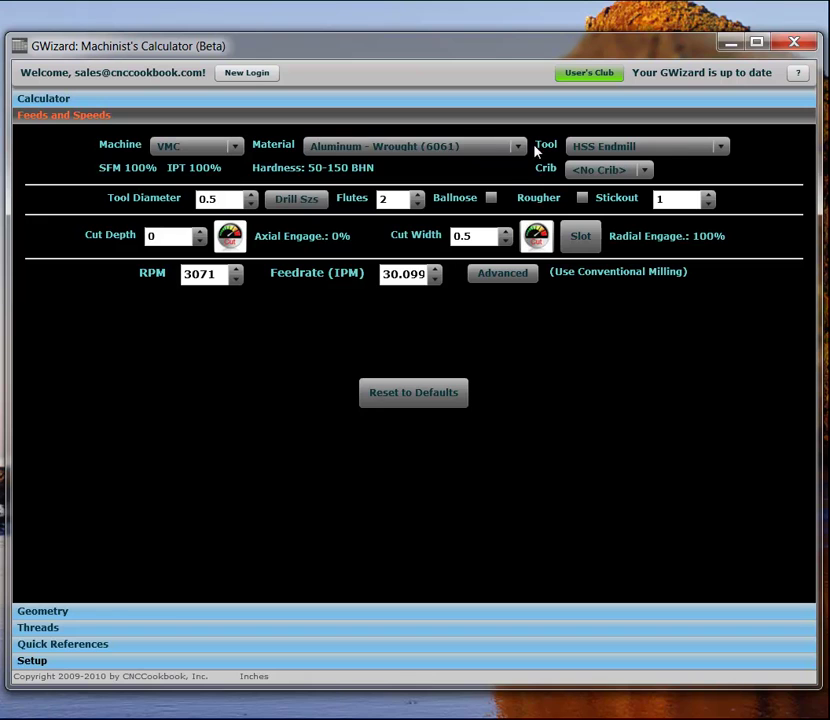
pyautogui.click(519, 147)
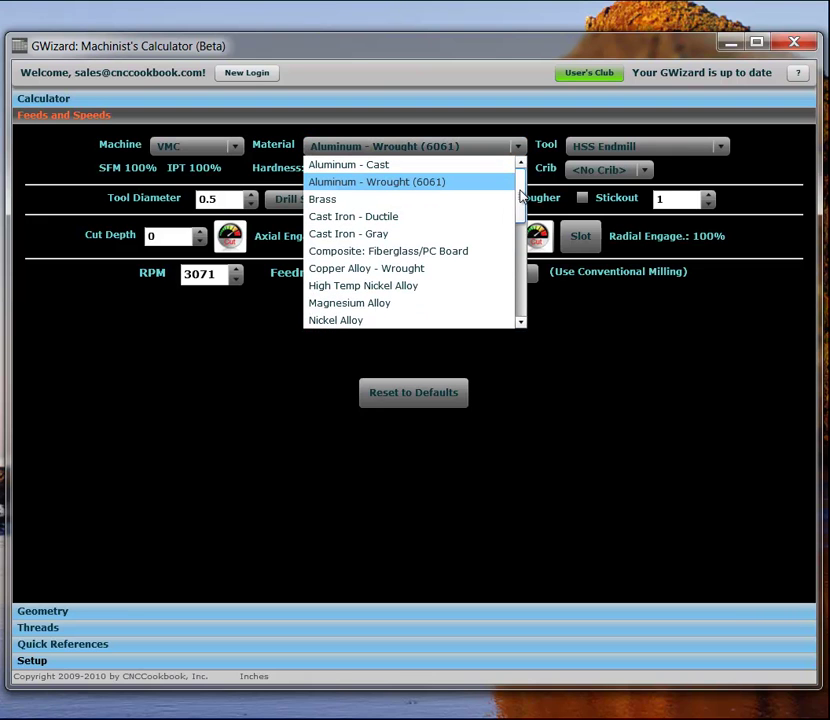
pyautogui.scroll(-2, 521, 225)
pyautogui.scroll(-4, 521, 220)
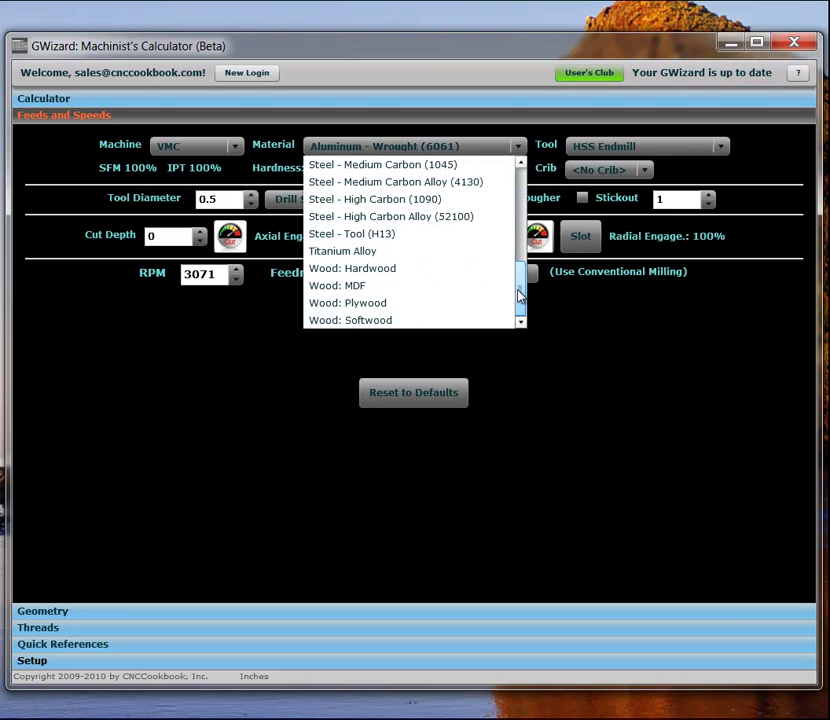
pyautogui.scroll(6, 521, 200)
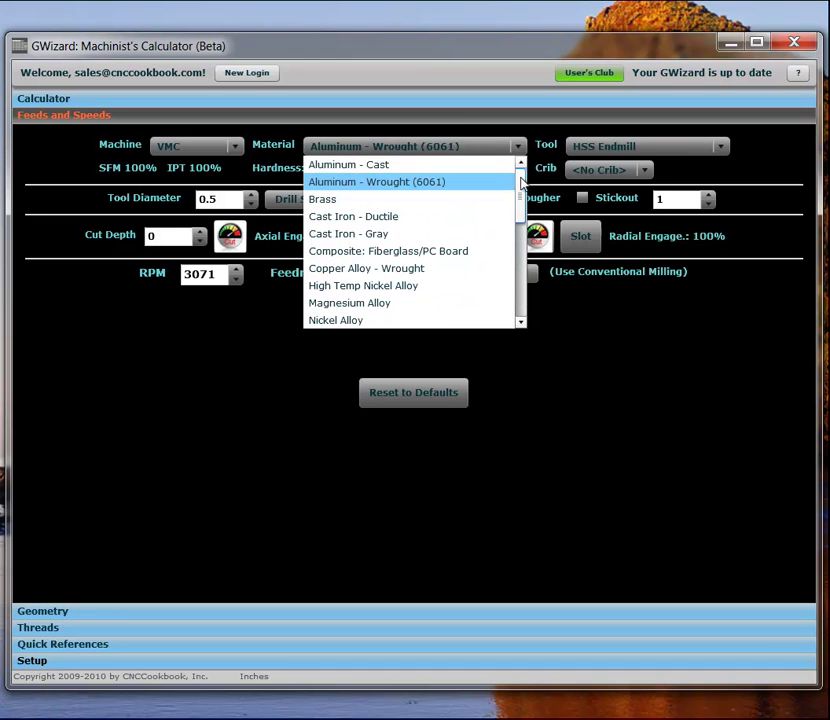
pyautogui.click(494, 184)
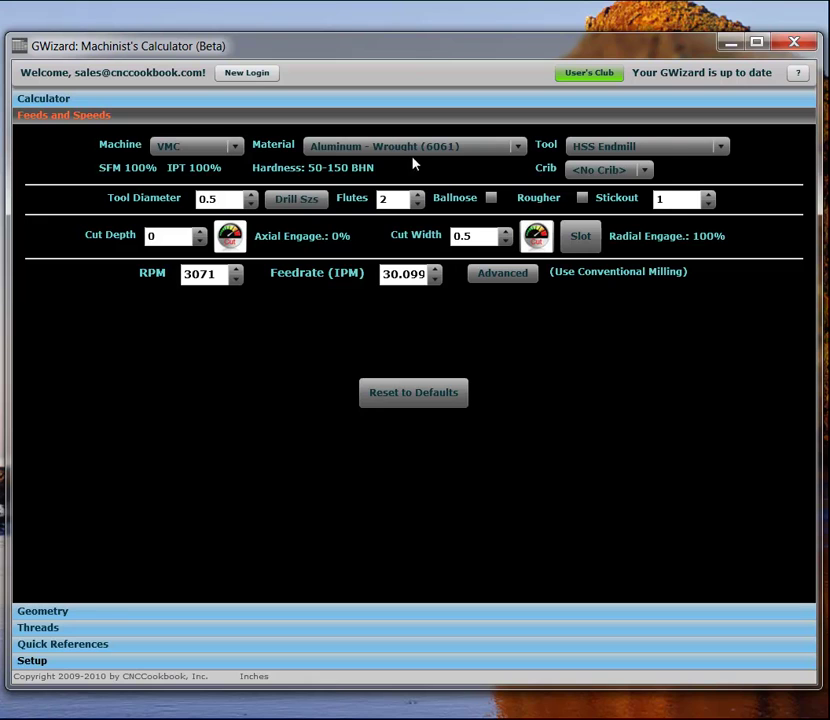
# Step: Browse the available tool types, keeping HSS Endmill as the tool
pyautogui.click(721, 148)
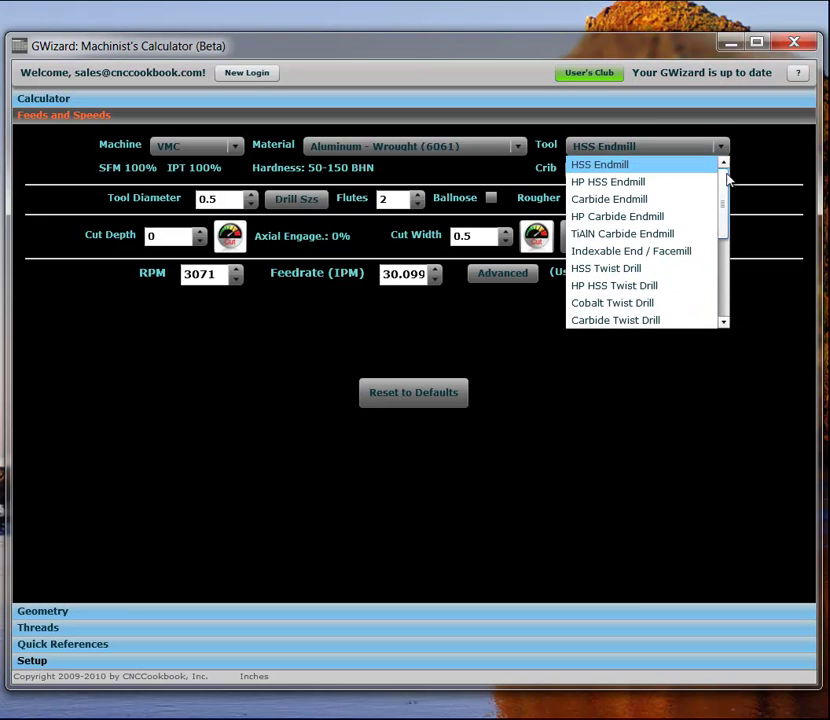
pyautogui.moveTo(724, 206)
pyautogui.mouseDown()
pyautogui.moveTo(723, 287)
pyautogui.moveTo(725, 192)
pyautogui.mouseUp()
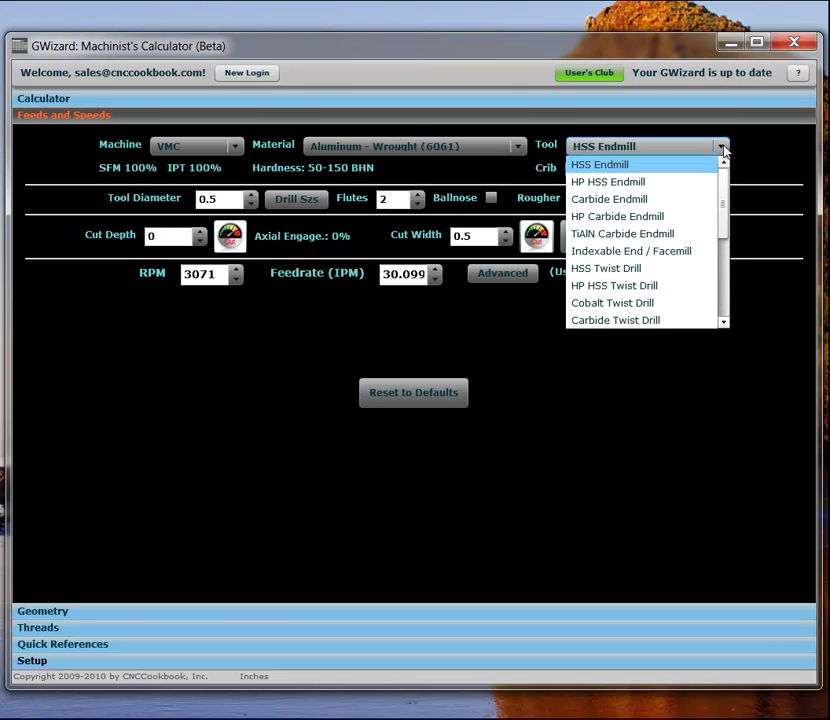
pyautogui.click(724, 148)
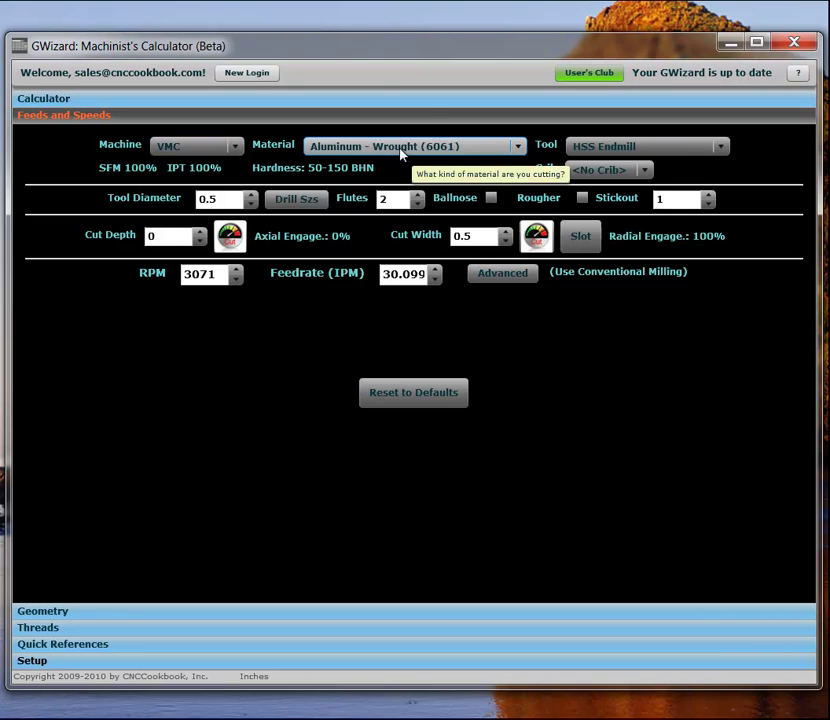
# Step: Show the advanced feeds and speeds parameters and review the limits in the machine profile setup
pyautogui.click(484, 276)
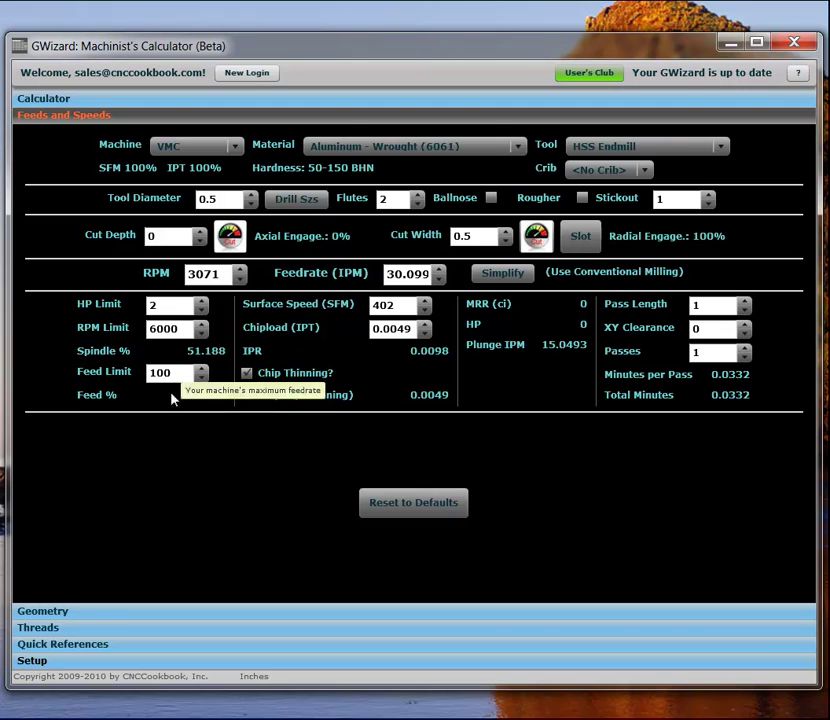
pyautogui.click(148, 662)
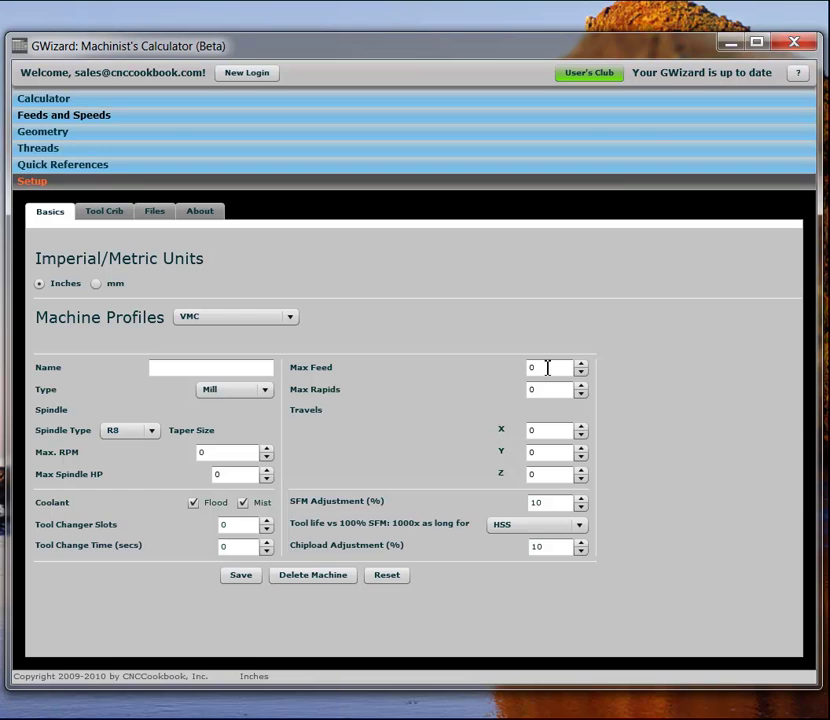
pyautogui.click(108, 117)
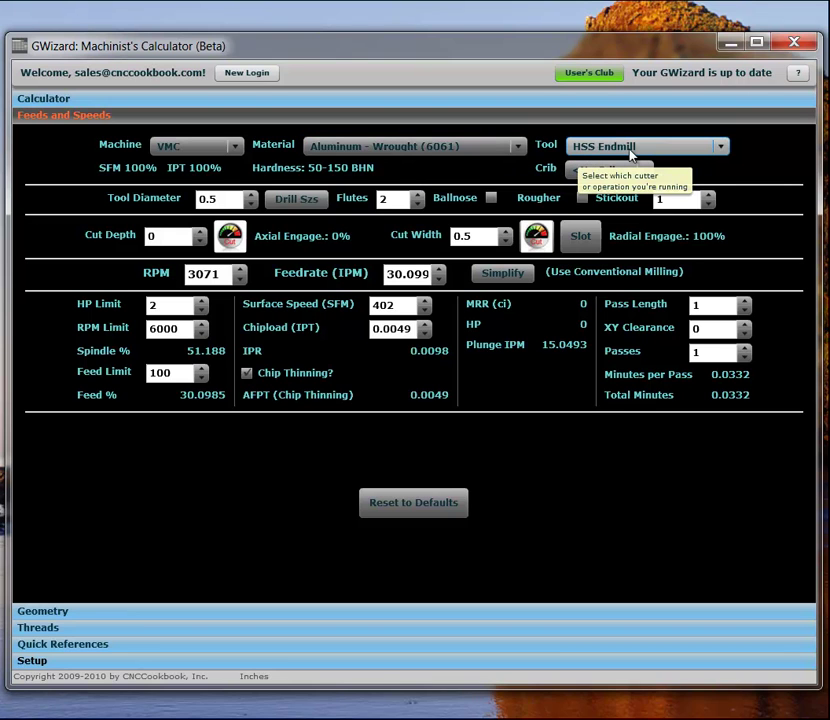
# Step: Set the tool diameter to 0.25 inches and the number of flutes to 3
pyautogui.click(220, 198)
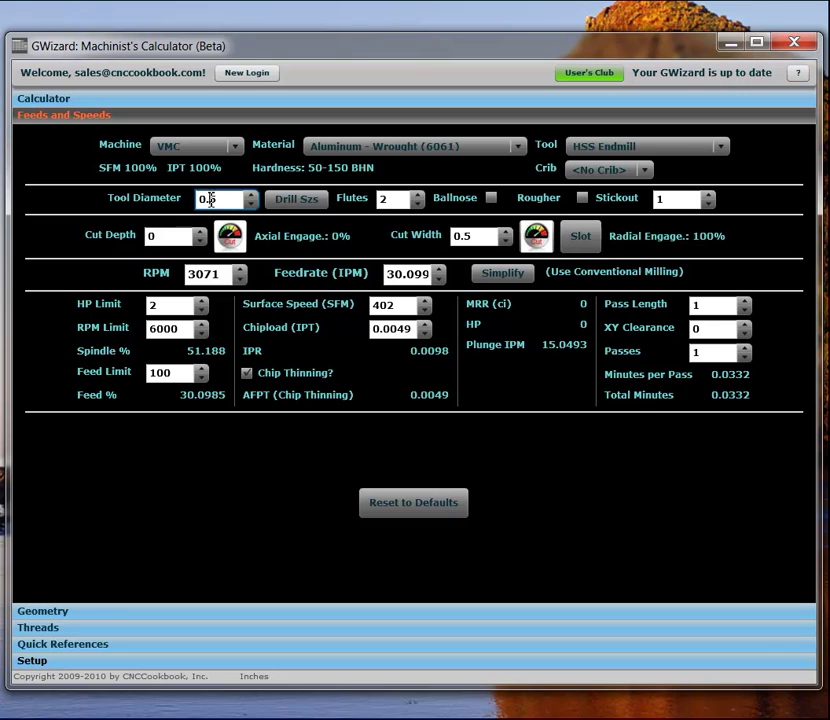
pyautogui.press('BackSpace')
pyautogui.write('25')
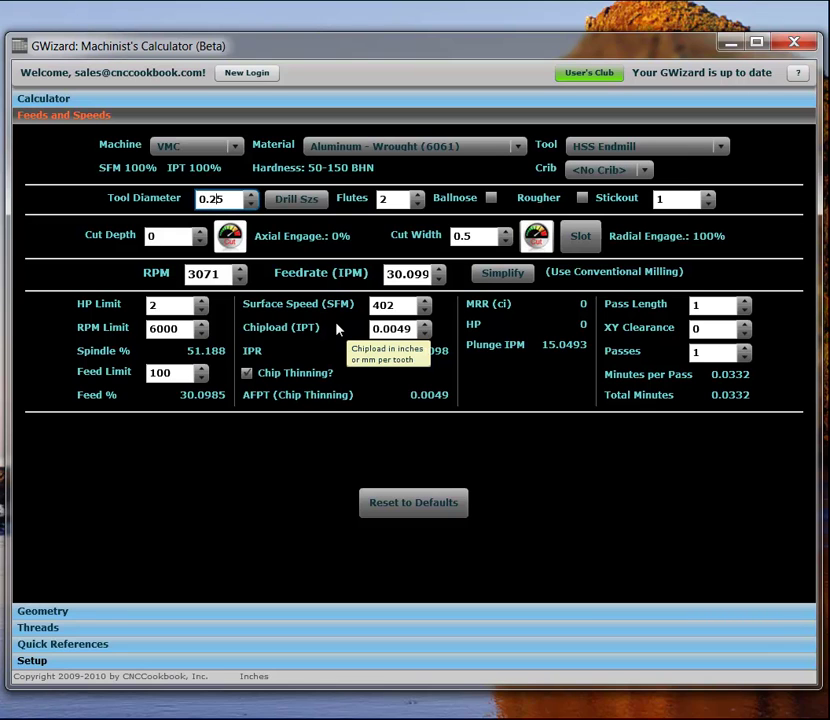
pyautogui.press('Return')
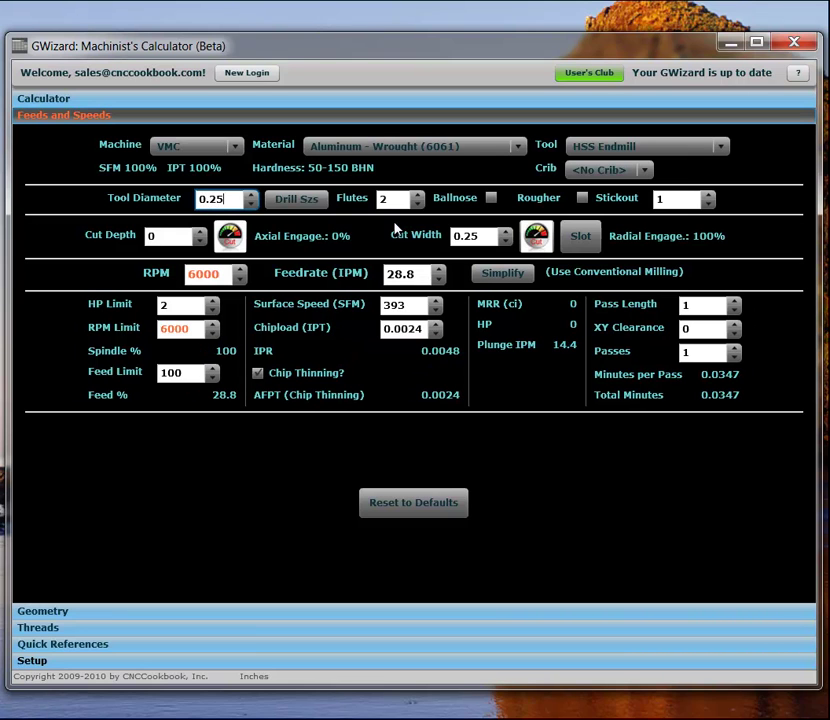
pyautogui.click(419, 194)
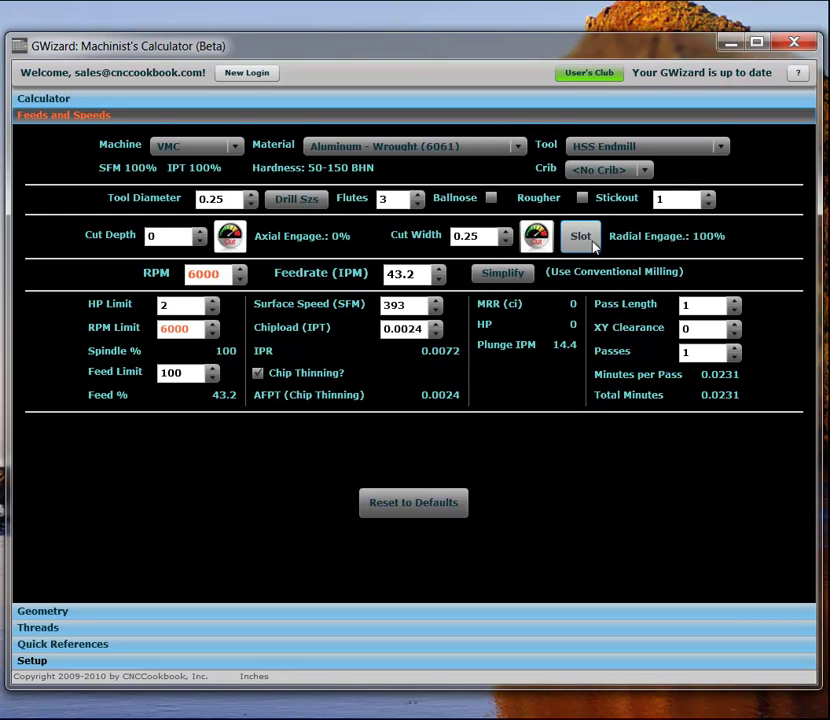
# Step: Set the cut depth to 0.5 inches
pyautogui.click(175, 237)
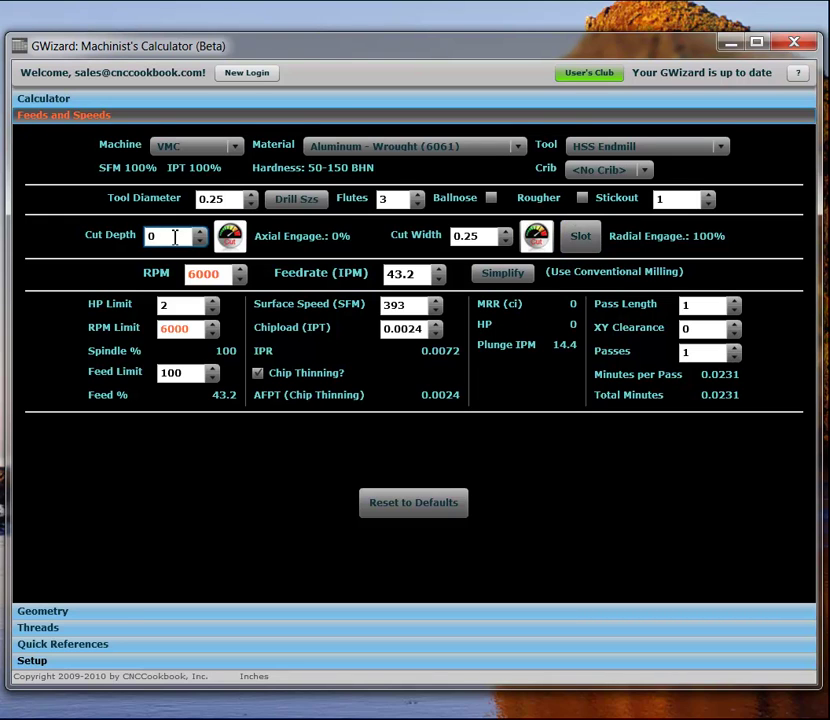
pyautogui.write('.5')
pyautogui.press('Return')
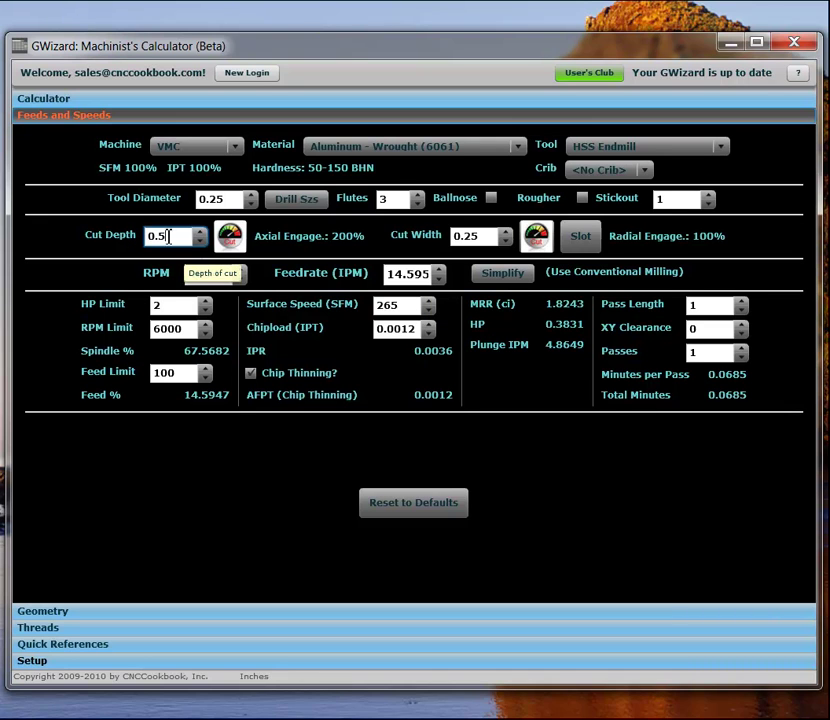
# Step: Lower the cut depth in increments to 0.125 inches to compare the recommended feeds and speeds
pyautogui.click(201, 241)
pyautogui.click(201, 243)
pyautogui.click(201, 243)
pyautogui.click(201, 243)
pyautogui.click(201, 243)
pyautogui.click(201, 243)
pyautogui.click(201, 243)
pyautogui.click(201, 243)
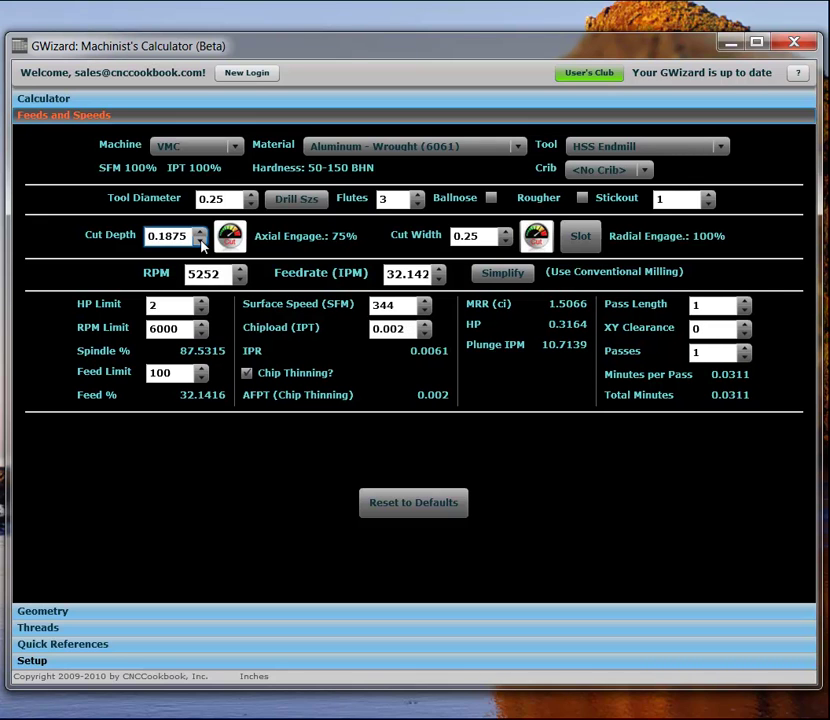
pyautogui.click(201, 243)
pyautogui.click(201, 243)
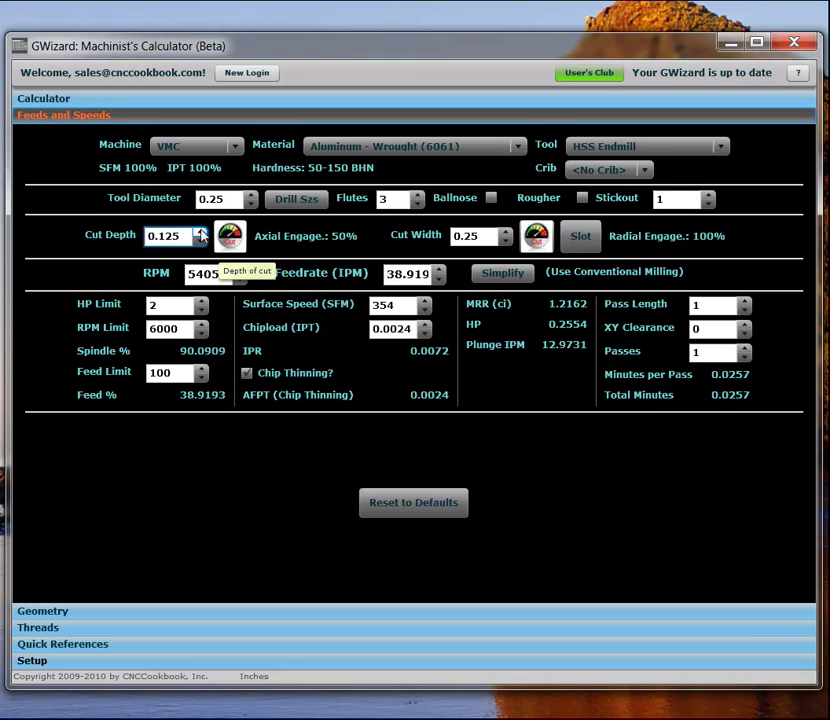
# Step: Raise the cut depth in increments back to 0.5 inches
pyautogui.click(201, 232)
pyautogui.click(201, 232)
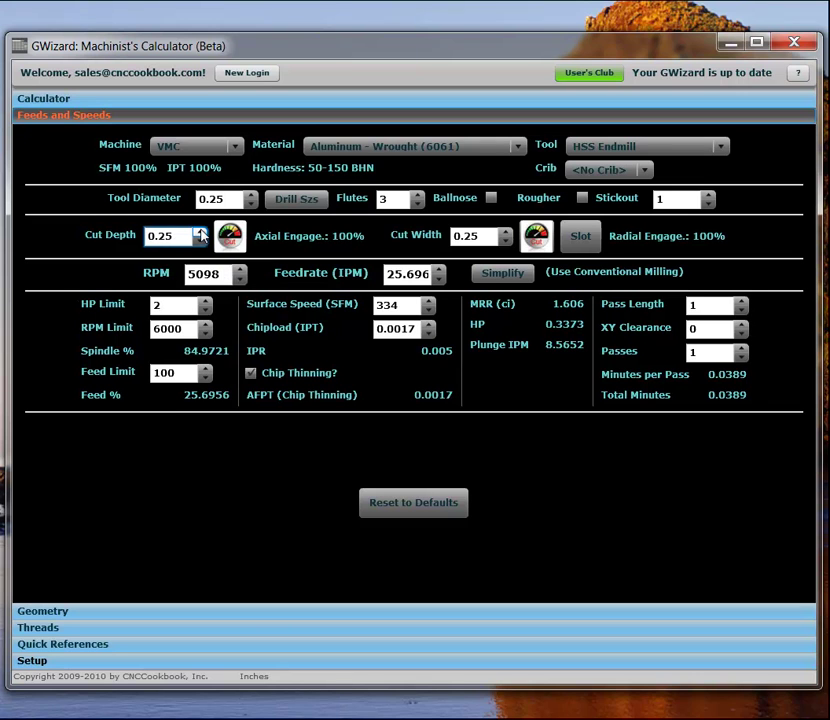
pyautogui.click(201, 232)
pyautogui.click(201, 232)
pyautogui.click(201, 232)
pyautogui.click(201, 232)
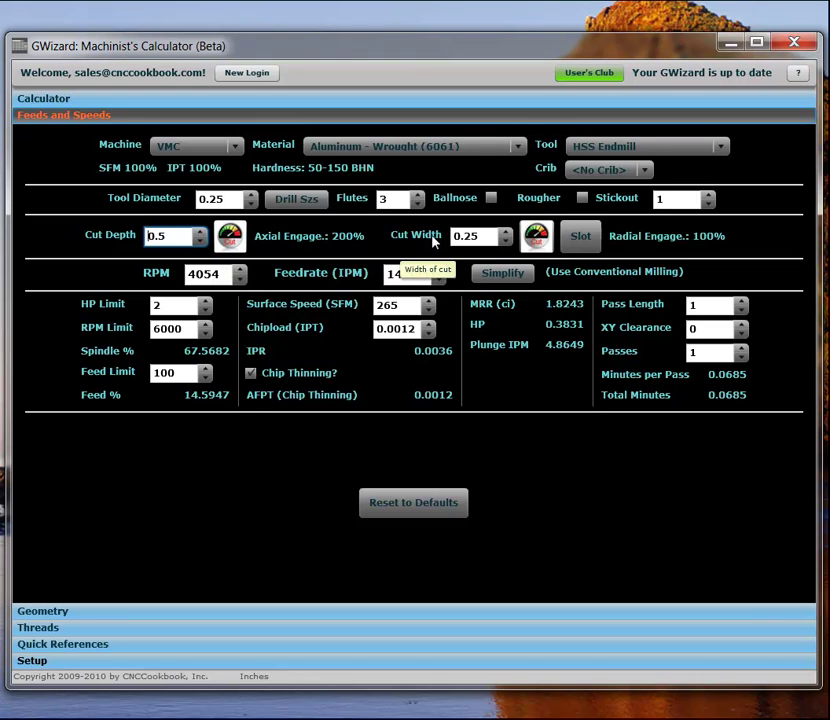
# Step: Try to optimize the cut depth from tool deflection in the Cut Optimizer, using the Rough allowance of 0.001 with the width locked
pyautogui.click(230, 240)
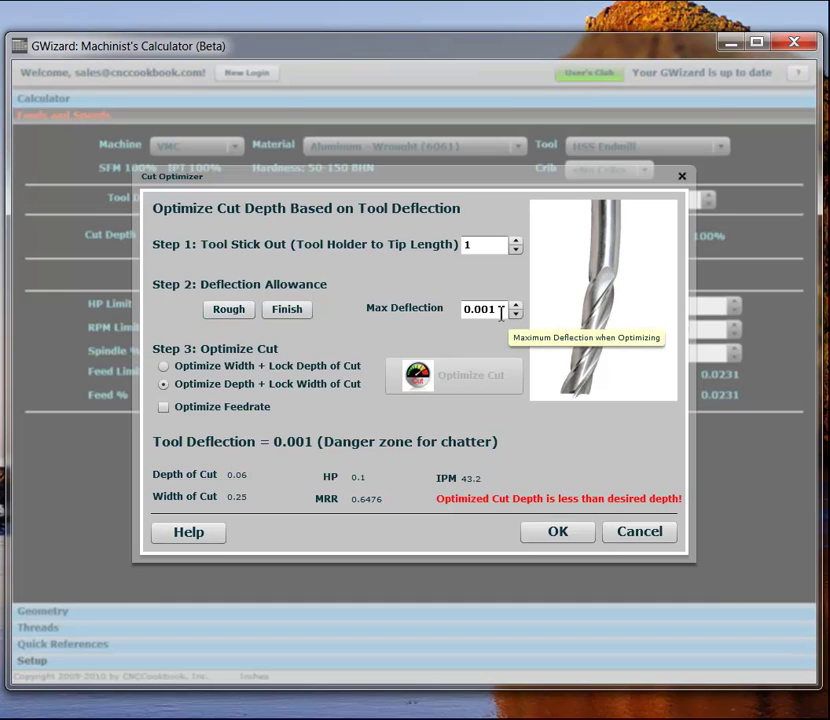
pyautogui.click(285, 311)
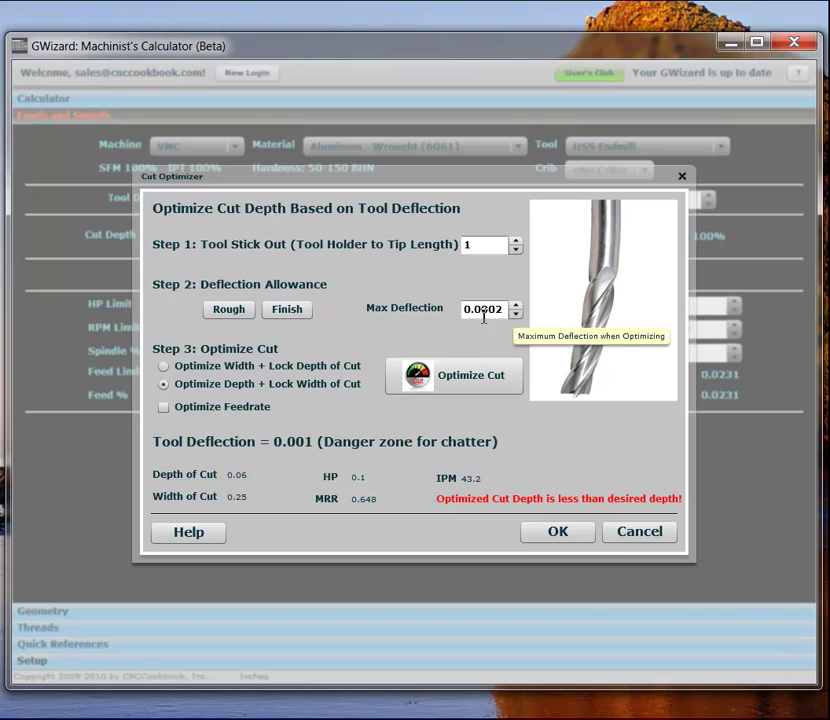
pyautogui.click(229, 312)
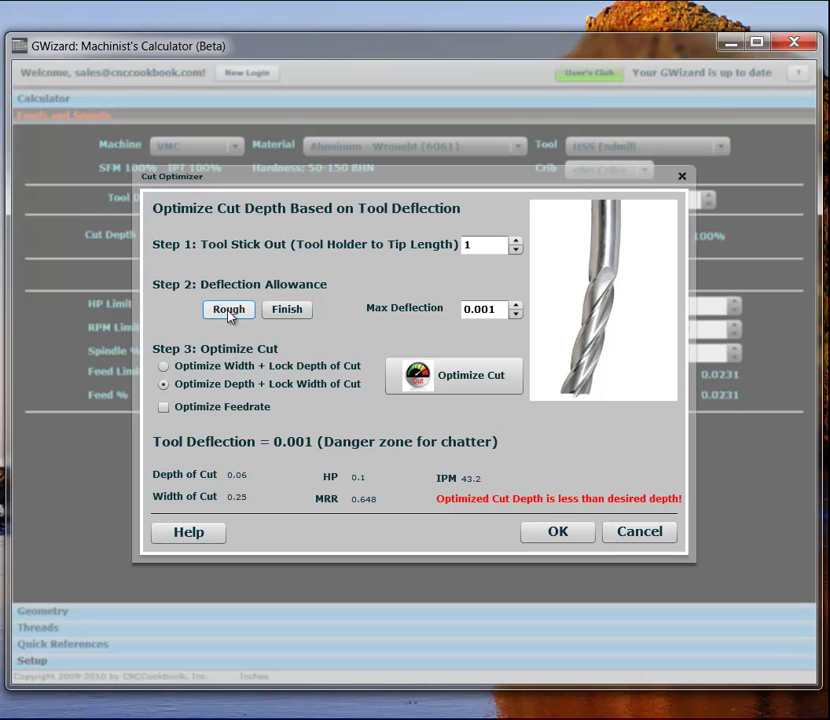
pyautogui.click(465, 385)
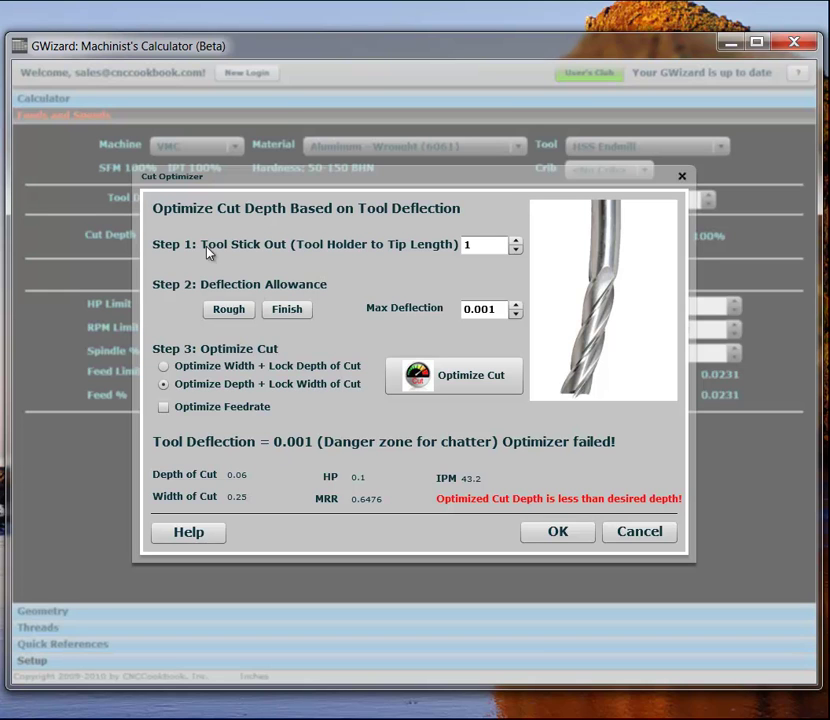
# Step: Try to optimize the feedrate with depth and width locked for the HSS endmill, and cancel the Cut Optimizer
pyautogui.click(164, 409)
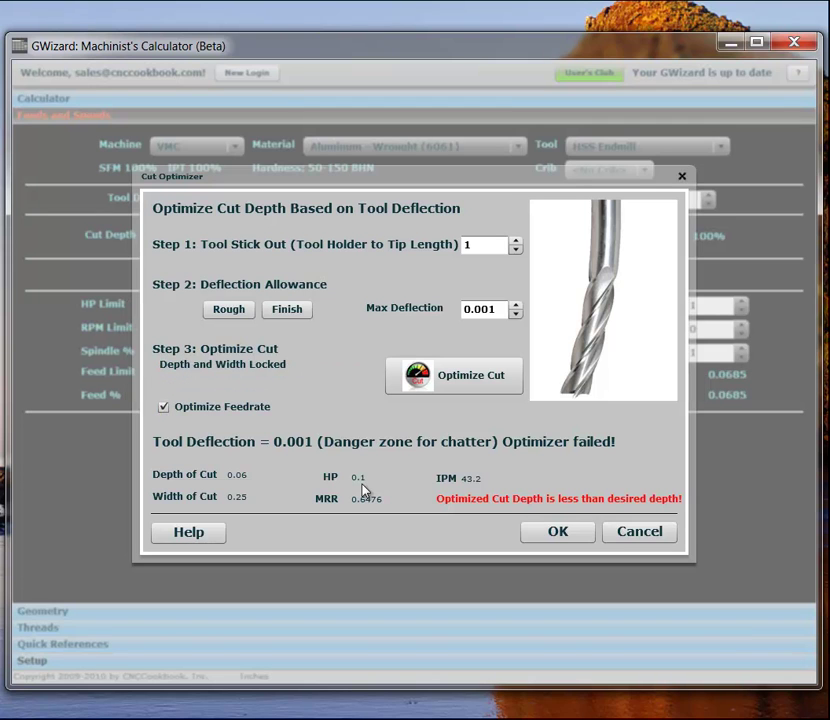
pyautogui.click(481, 385)
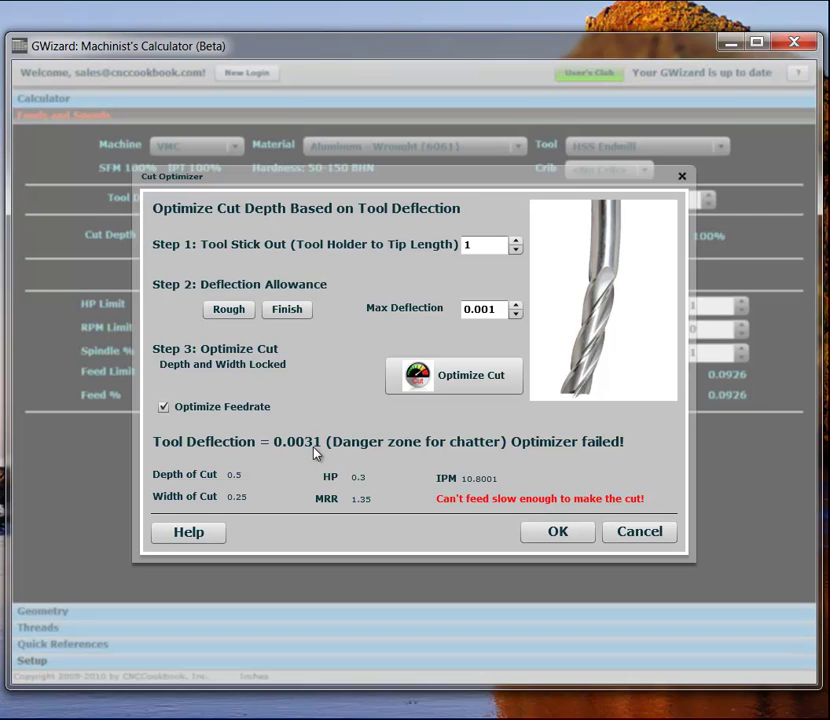
pyautogui.click(640, 532)
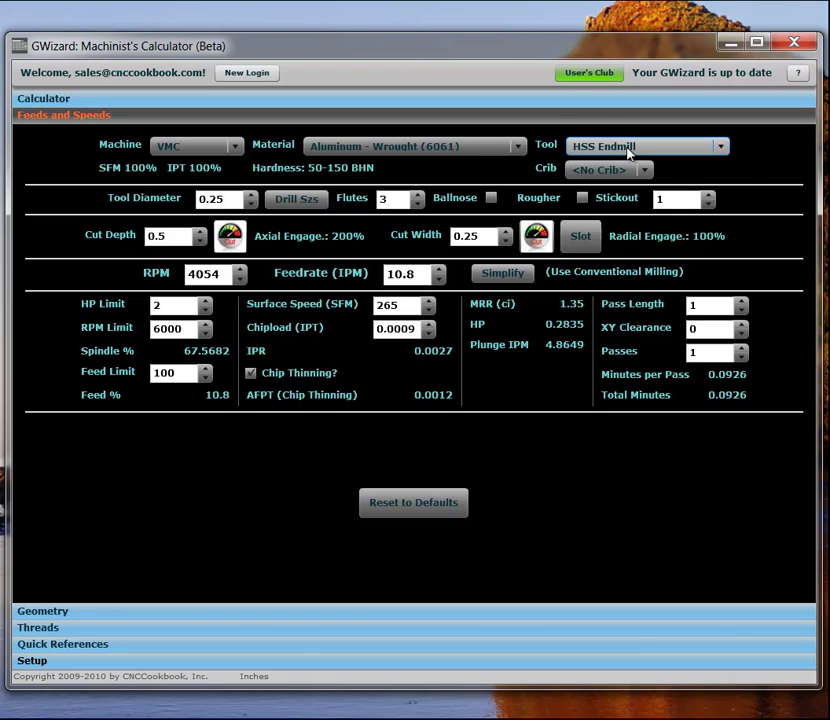
# Step: Change the tool to Carbide Endmill and apply a feedrate optimized for a maximum deflection of 0.001 with the Cut Optimizer
pyautogui.click(725, 152)
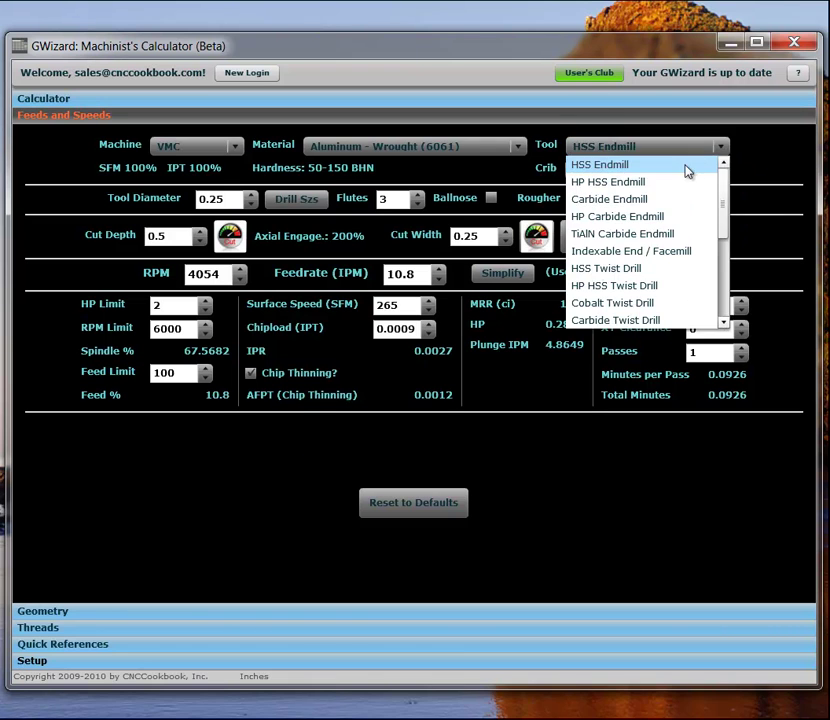
pyautogui.click(669, 200)
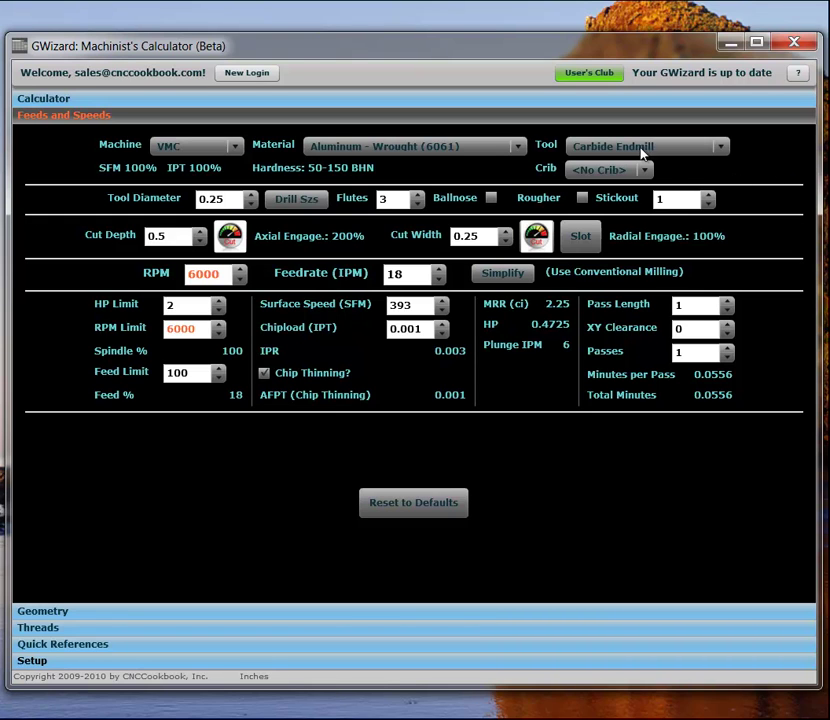
pyautogui.click(230, 238)
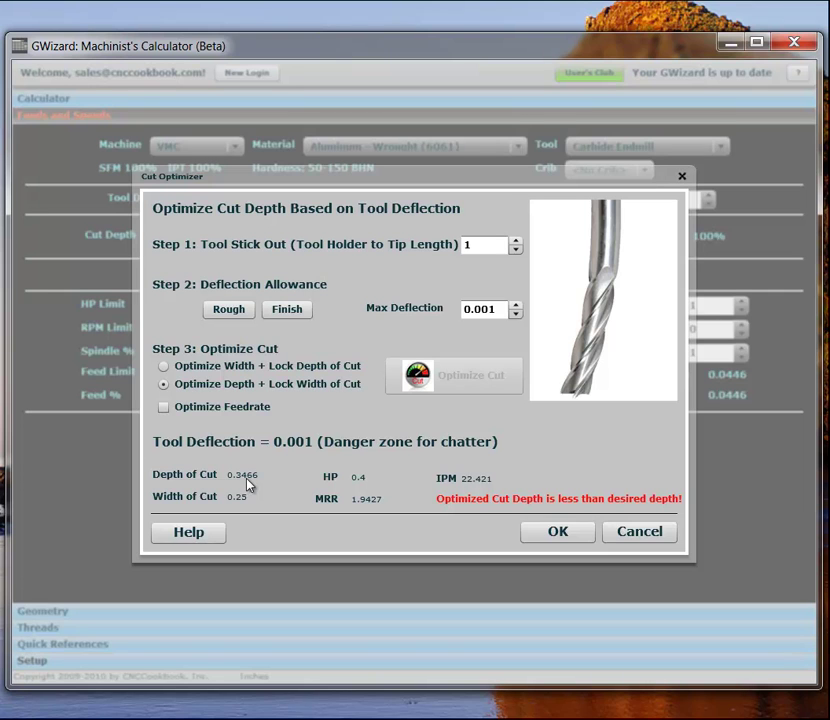
pyautogui.click(164, 408)
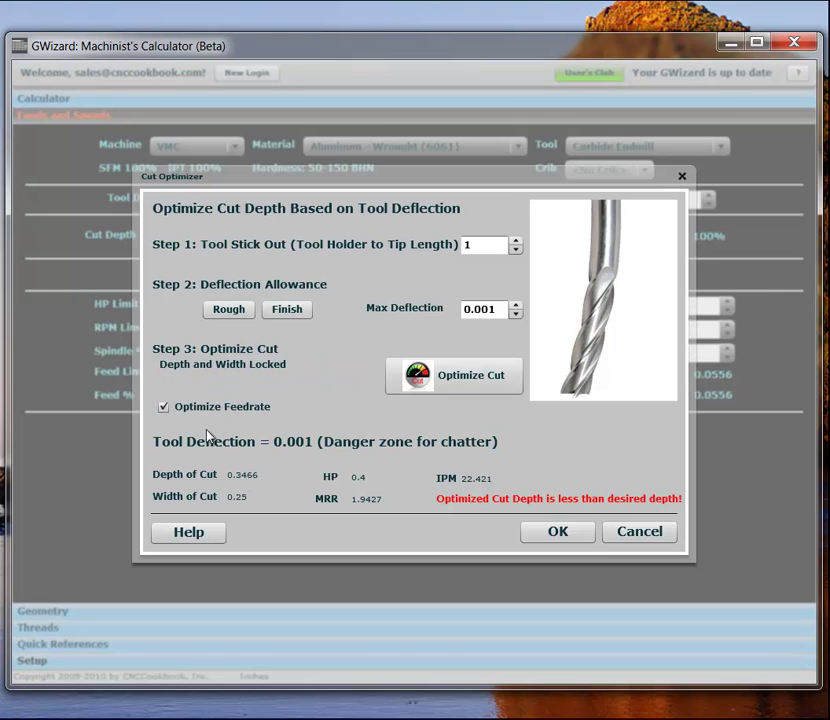
pyautogui.click(492, 381)
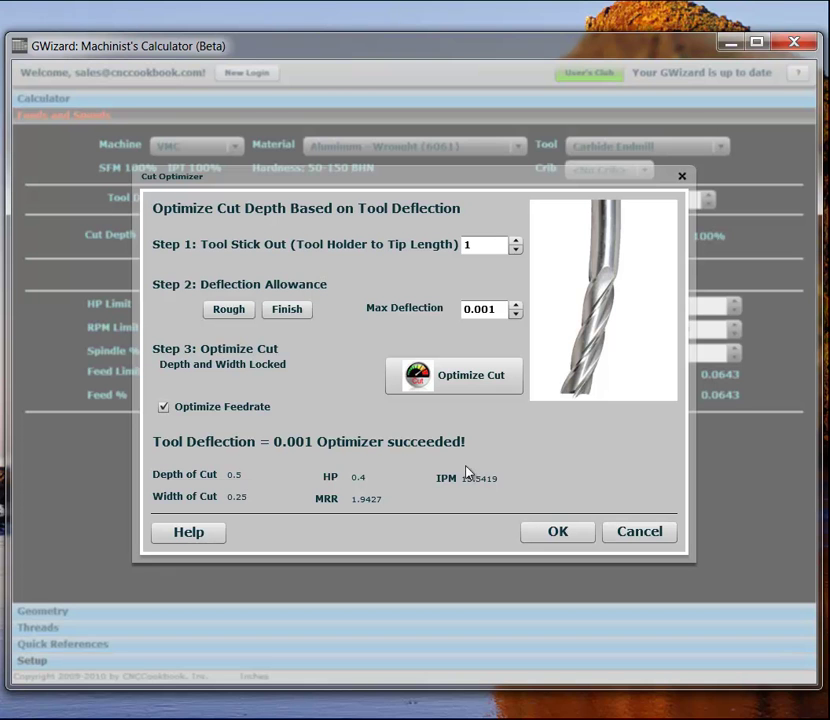
pyautogui.click(540, 534)
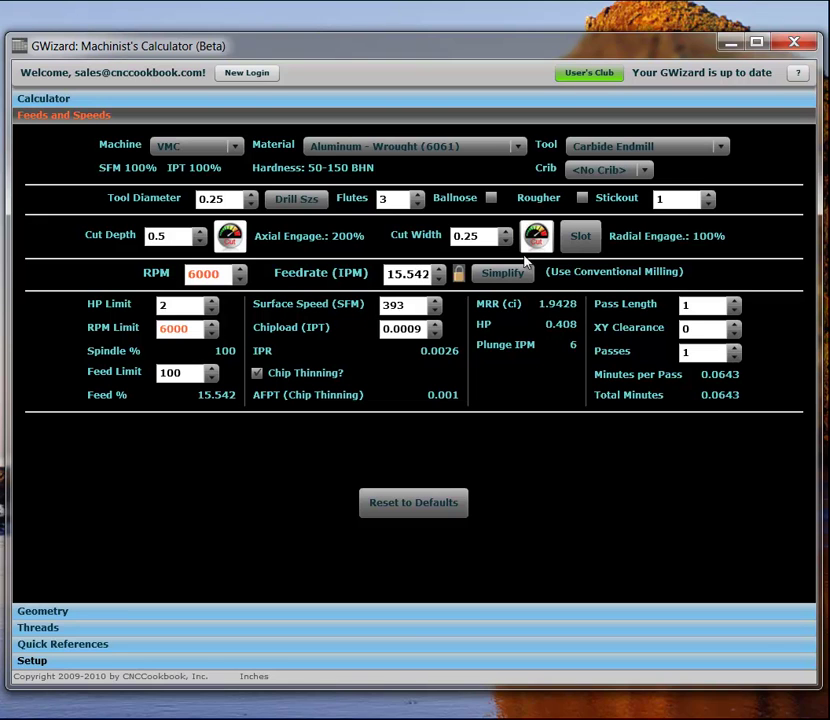
# Step: Unlock the feedrate and set the cut width to 10% of the tool diameter
pyautogui.click(459, 276)
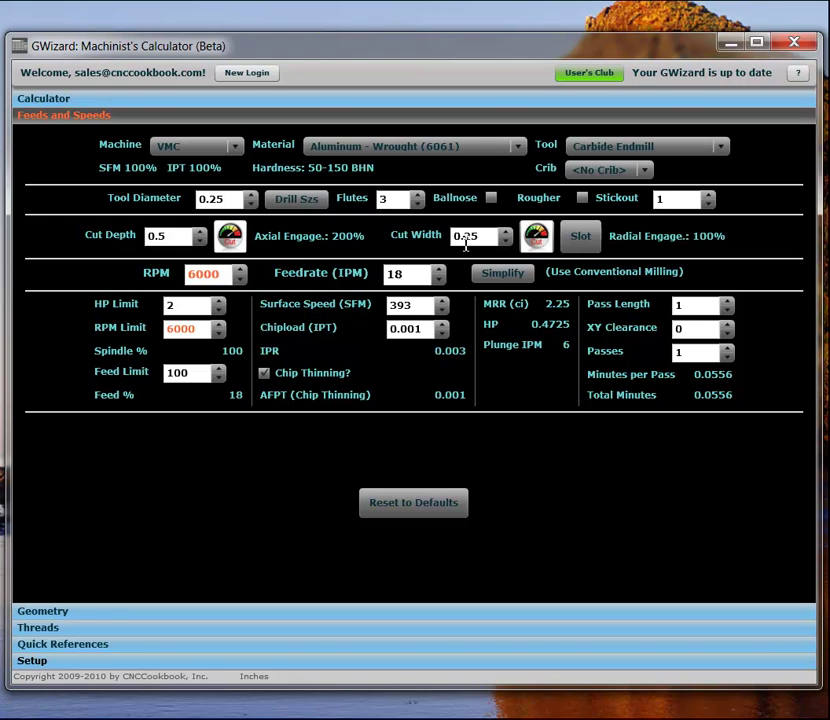
pyautogui.click(486, 234)
pyautogui.press('BackSpace')
pyautogui.press('BackSpace')
pyautogui.press('BackSpace')
pyautogui.press('BackSpace')
pyautogui.write('10%')
pyautogui.press('Return')
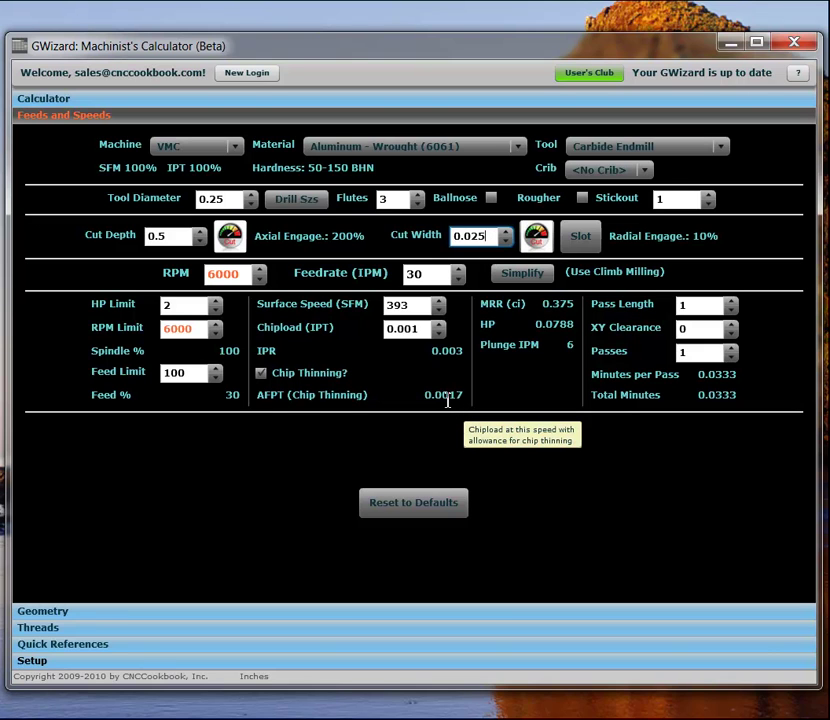
# Step: Examine the chip-thinned chipload and compare the feedrate with chip thinning compensation off and on, leaving it on
pyautogui.moveTo(426, 395); pyautogui.dragTo(469, 397)
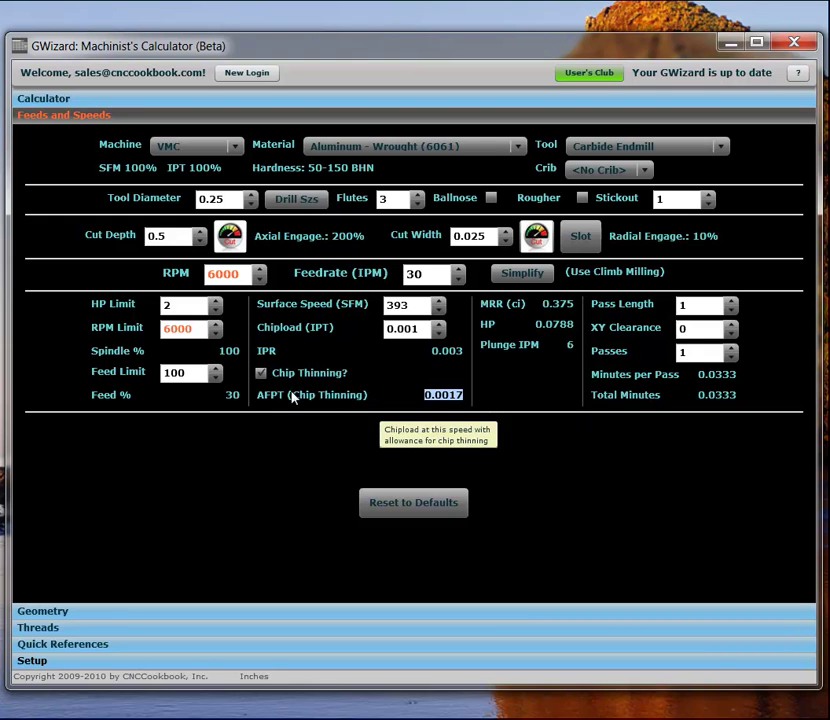
pyautogui.click(261, 373)
pyautogui.click(261, 373)
pyautogui.click(261, 373)
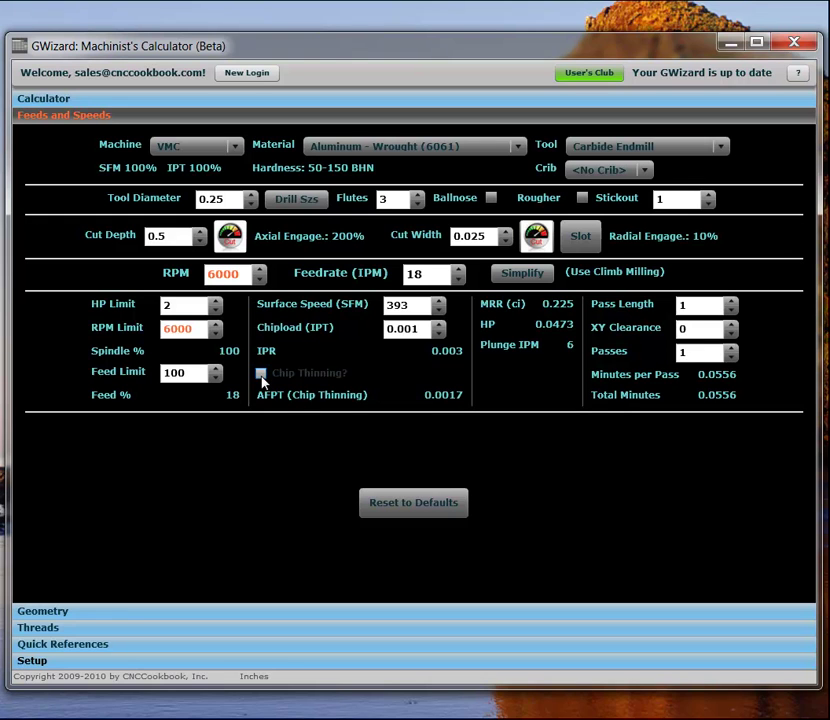
pyautogui.click(261, 374)
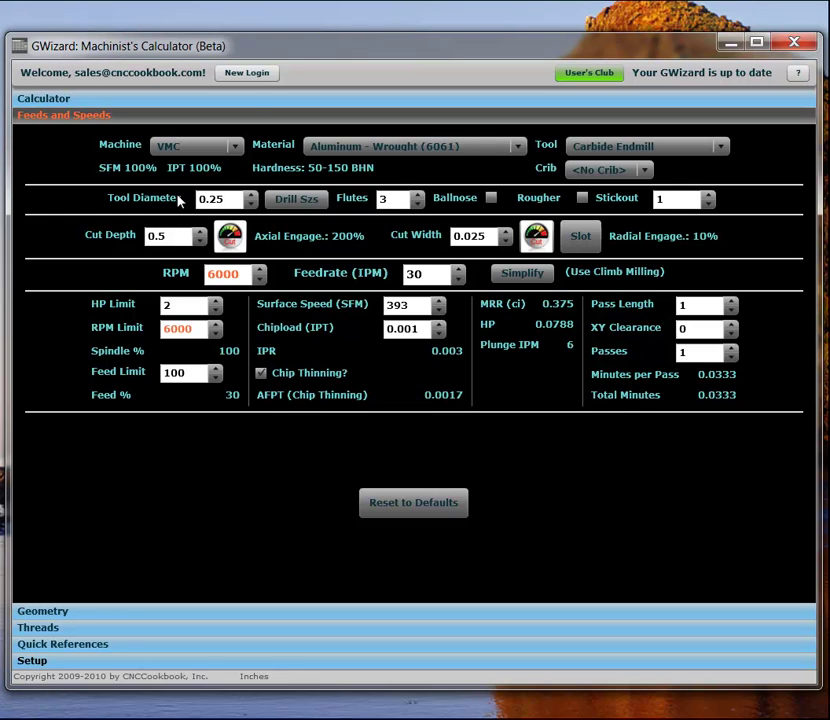
# Step: Optimize the cut width with the depth locked for the Finish deflection allowance of 0.0002 in the Cut Optimizer, and apply the result
pyautogui.click(537, 238)
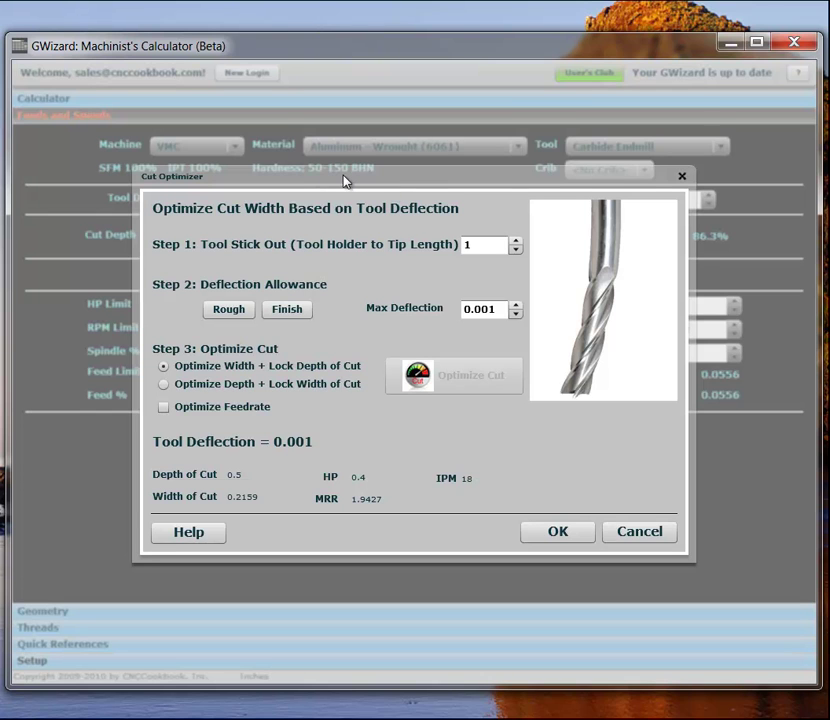
pyautogui.moveTo(345, 181); pyautogui.dragTo(389, 258)
pyautogui.click(340, 387)
pyautogui.click(512, 461)
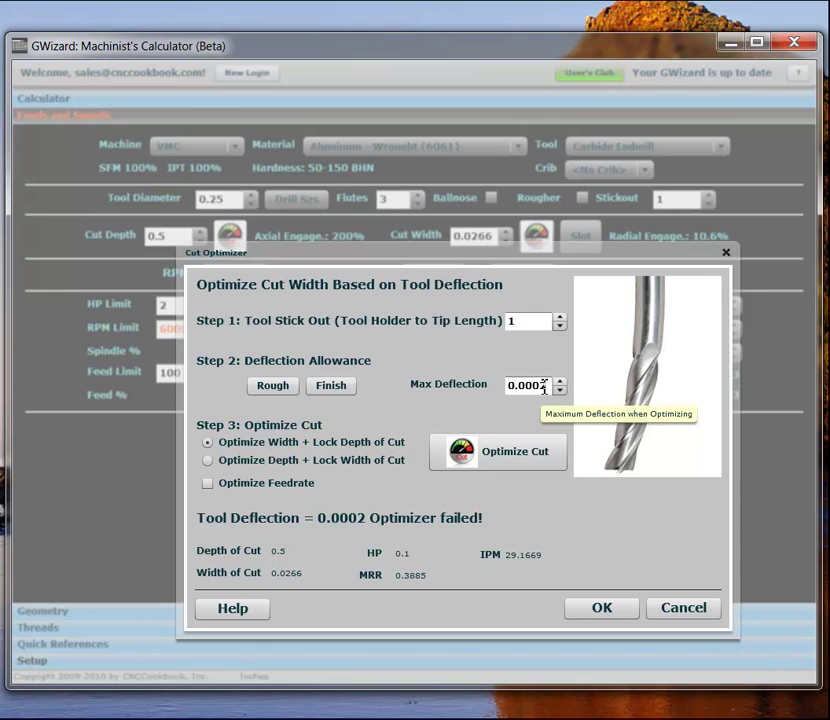
pyautogui.click(543, 385)
pyautogui.press('BackSpace')
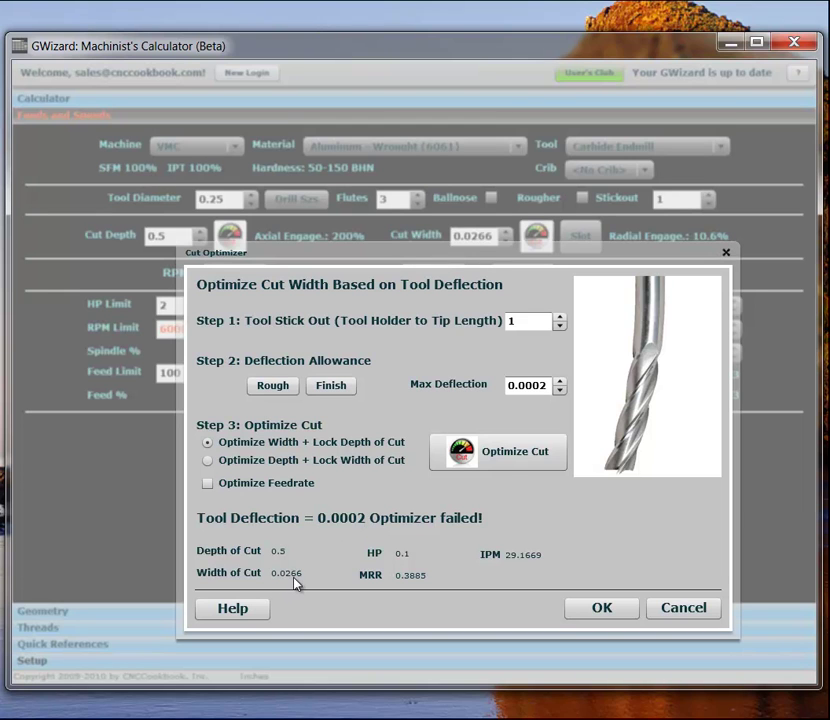
pyautogui.click(578, 613)
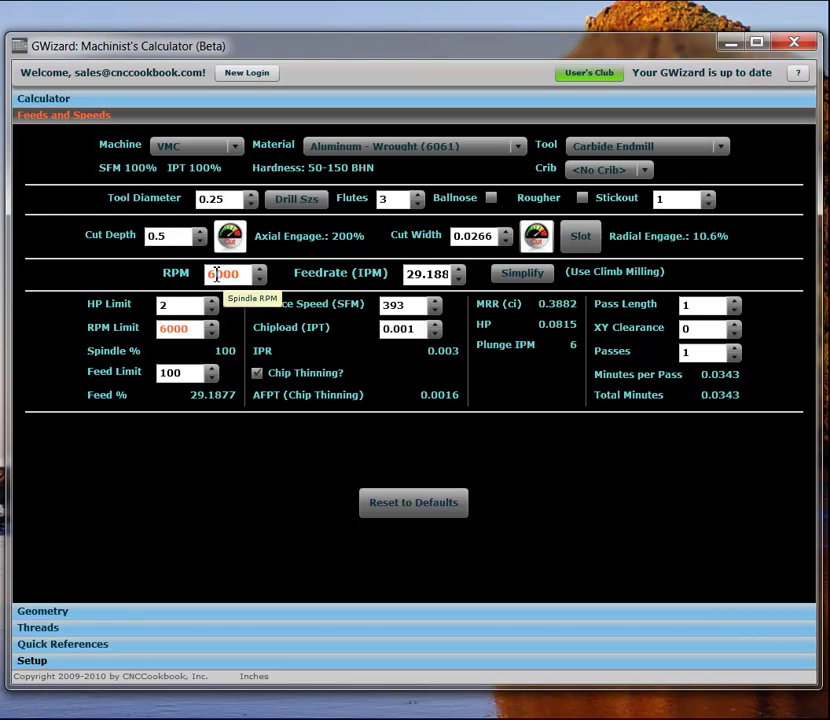
# Step: Switch the feeds and speeds calculator to its simplified display and back to the advanced display
pyautogui.click(522, 272)
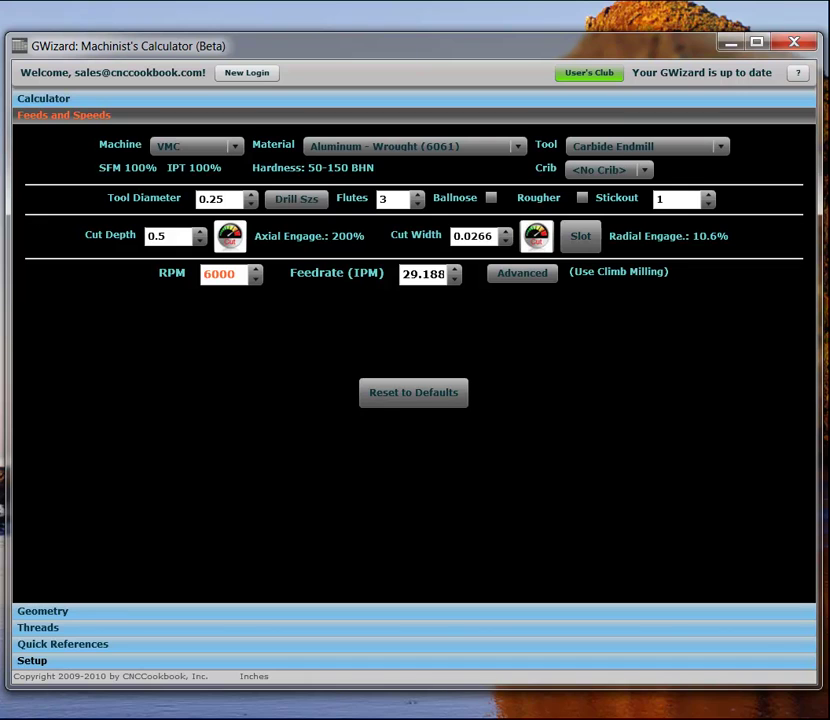
pyautogui.click(534, 277)
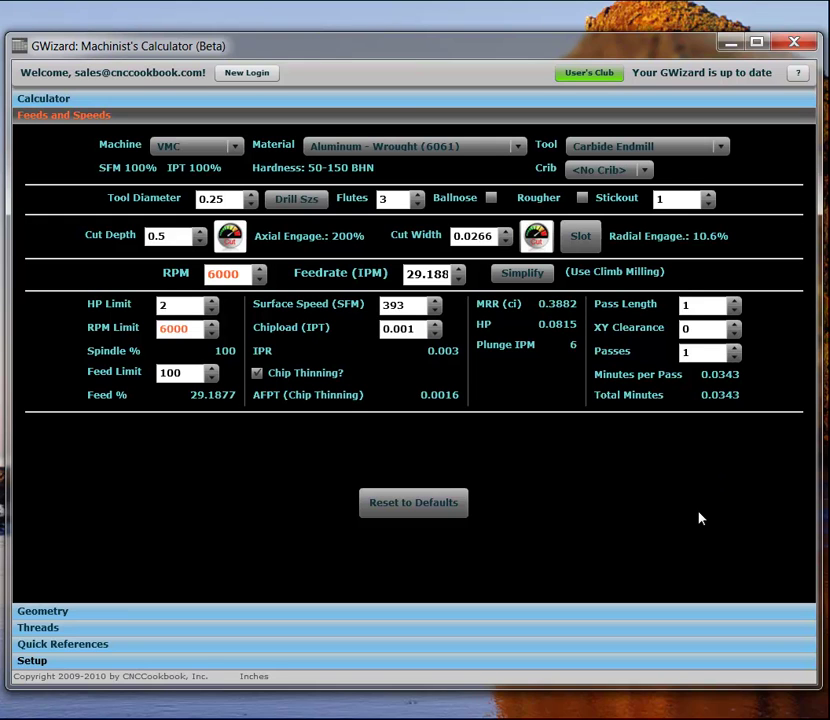
# Step: Turn on ballnose compensation for a full-slot cut width of 0.25 and set the cut depth to 0.01
pyautogui.click(492, 198)
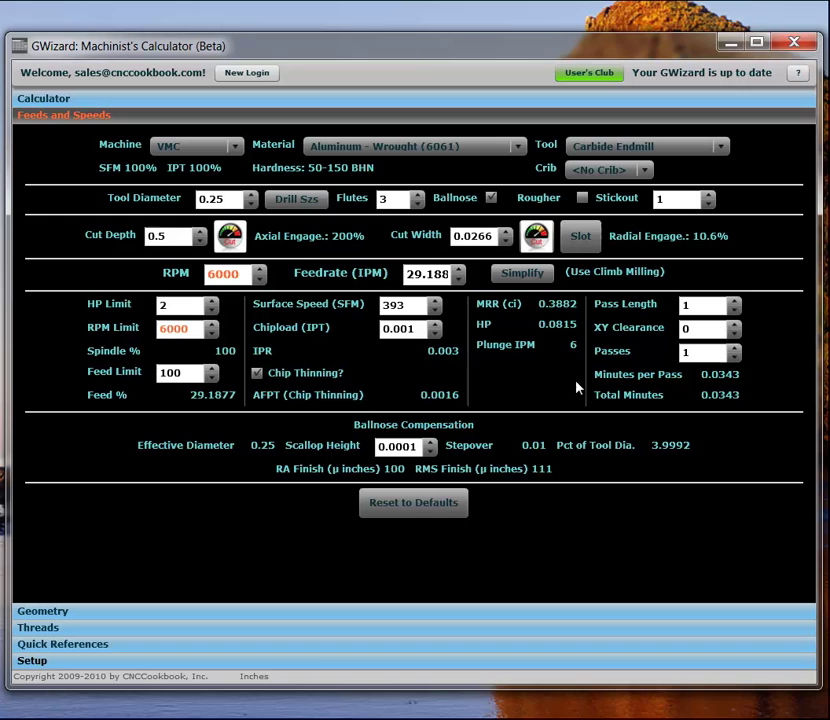
pyautogui.doubleClick(180, 237)
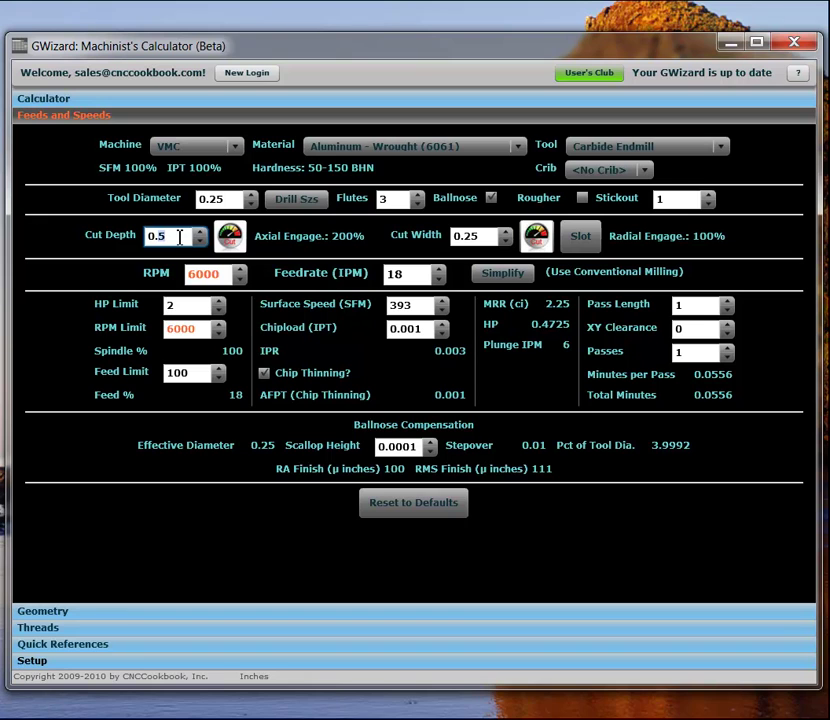
pyautogui.write('0.01')
pyautogui.press('Return')
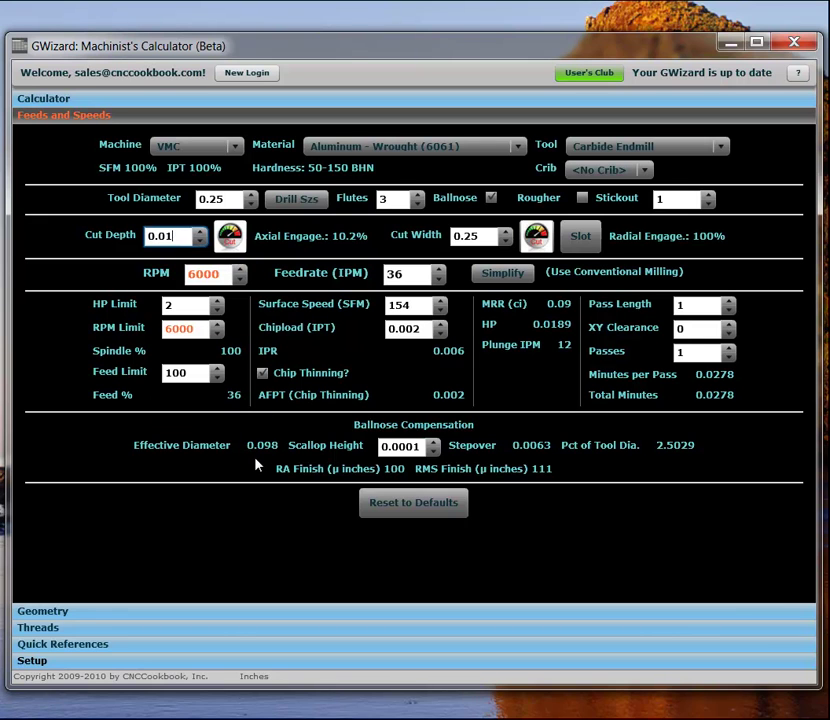
# Step: Compare the cutting values with ballnose compensation off and on, leaving it on, and examine the effective diameter
pyautogui.click(491, 198)
pyautogui.click(491, 198)
pyautogui.doubleClick(250, 448)
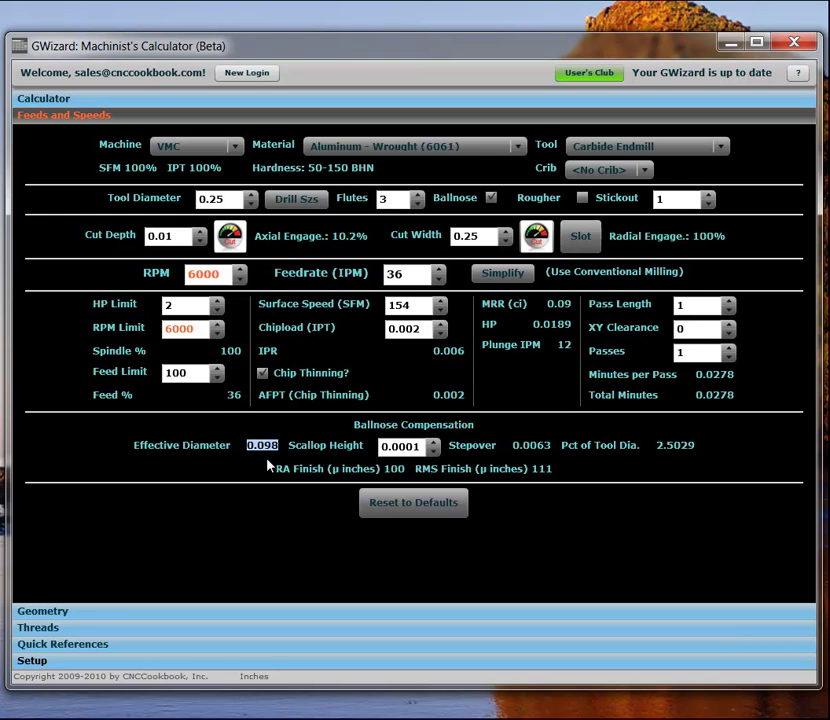